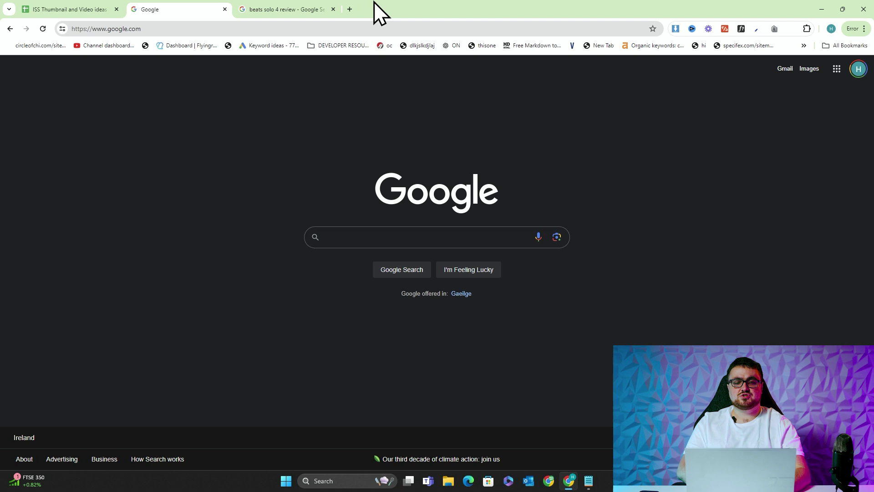
Search Google for 'typing mind' and open the typingmind.com result.
click(373, 232)
text(typing mind)
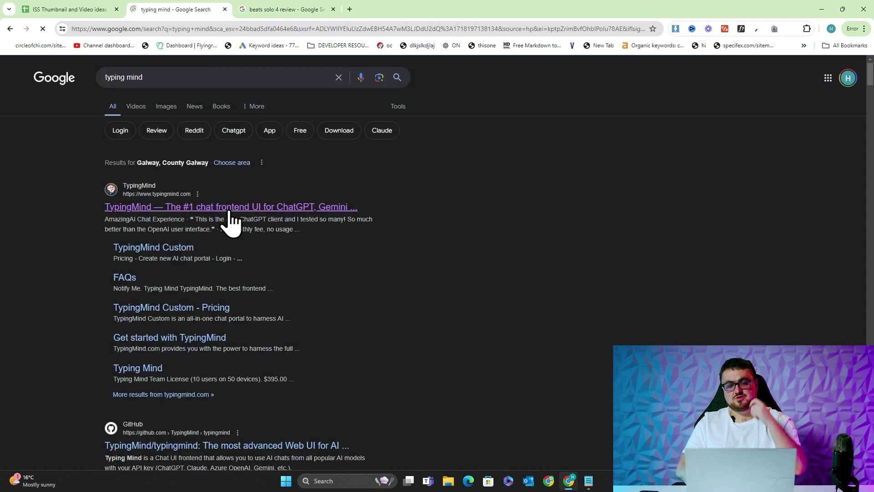
click(230, 209)
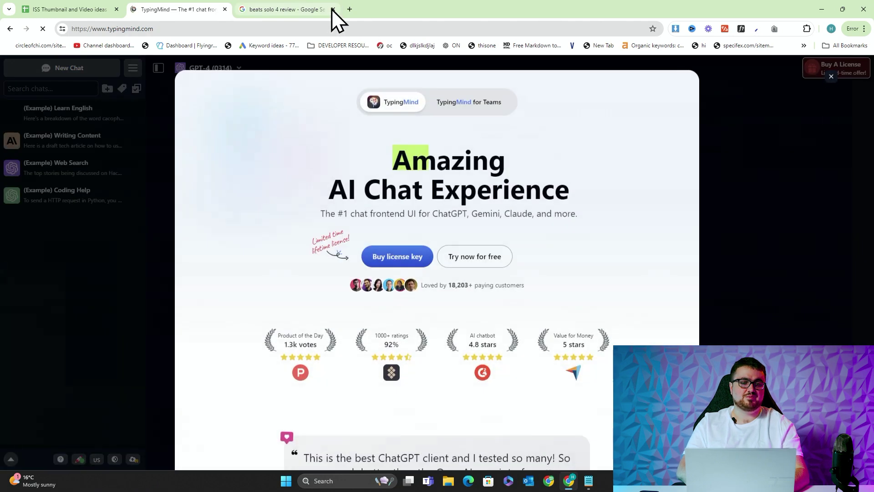
Close the unrelated 'beats solo 4 review' tab and scroll through the TypingMind page.
click(333, 9)
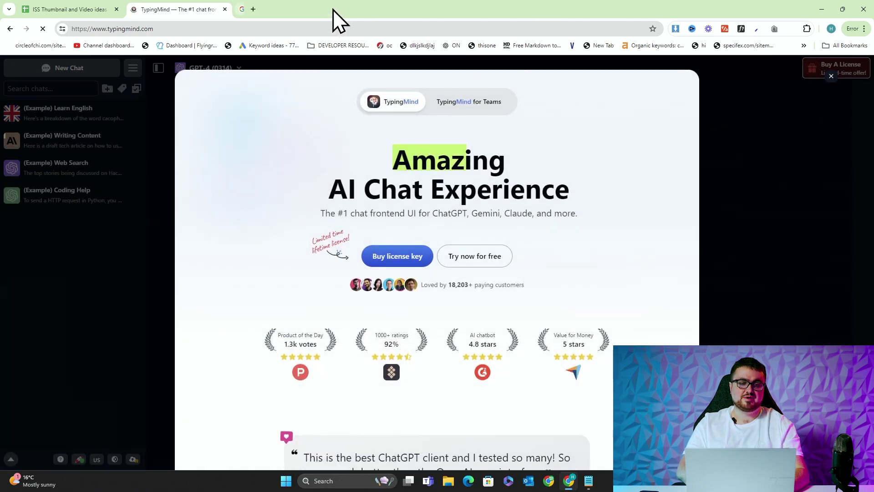
scroll(673, 133, down, 5)
scroll(673, 133, up, 5)
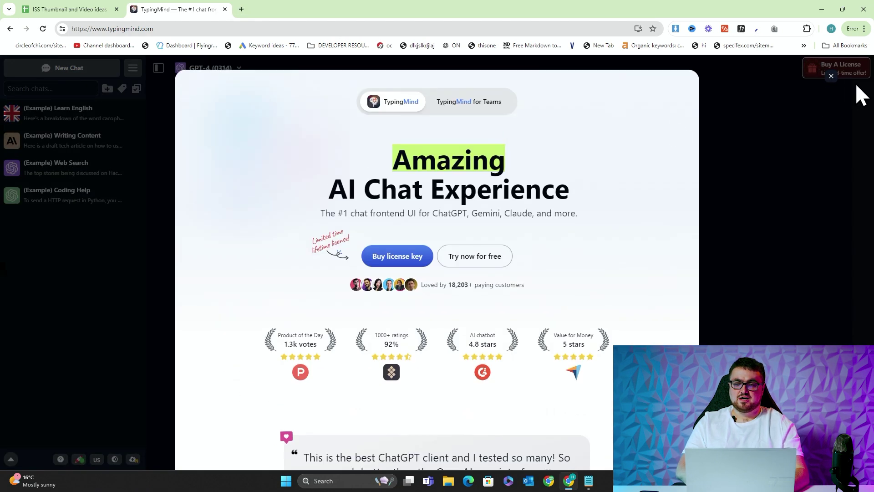
scroll(552, 219, down, 5)
scroll(550, 234, up, 5)
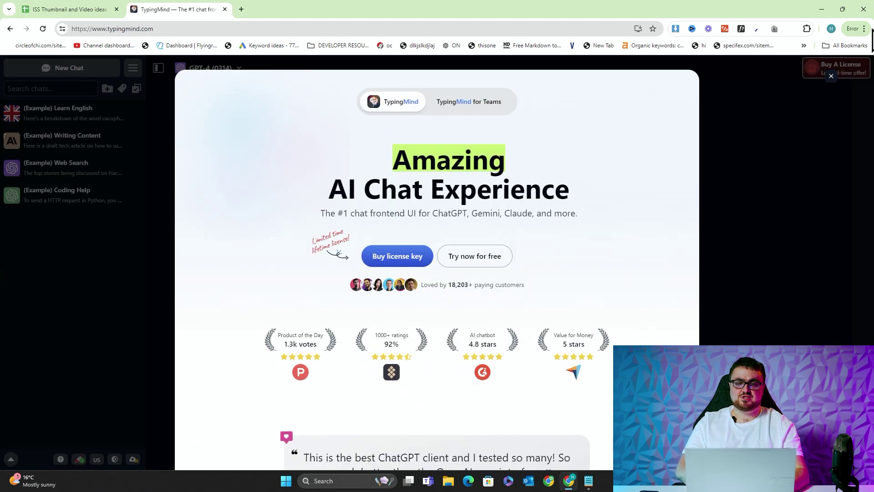
Dismiss the landing overlay and view the lifetime licence plans, highlighting the Standard $39 price.
click(832, 76)
click(830, 69)
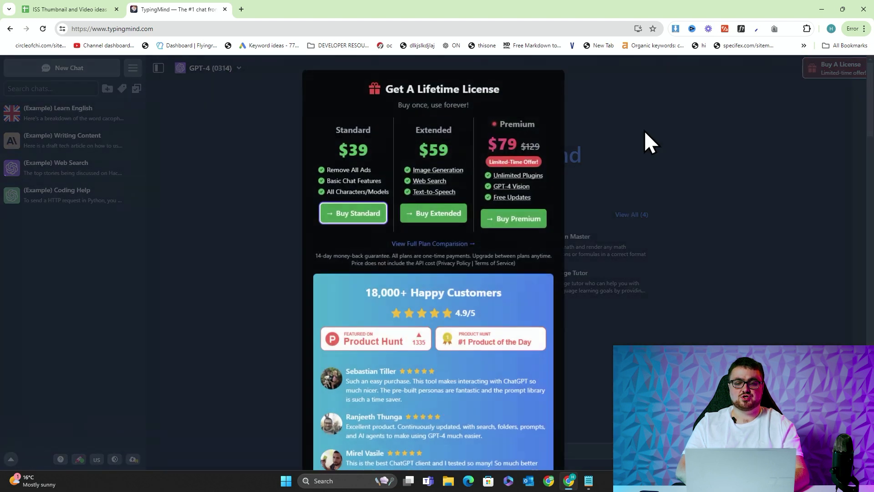
double_click(362, 139)
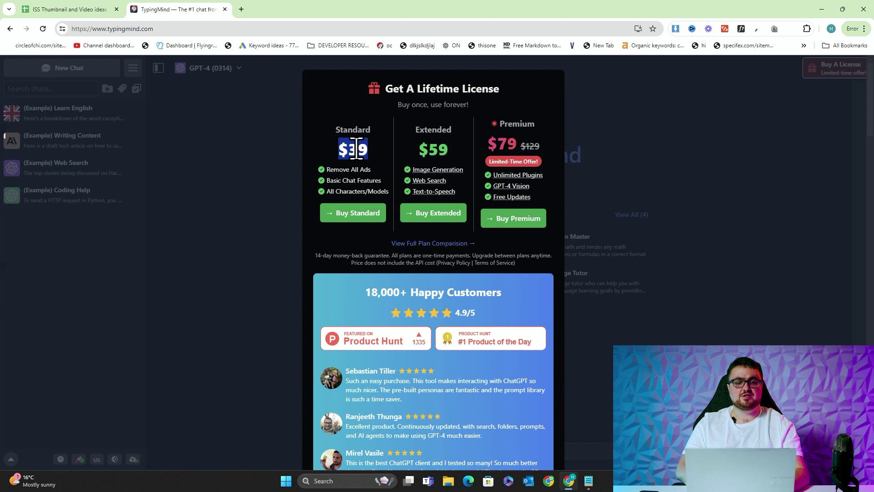
click(364, 121)
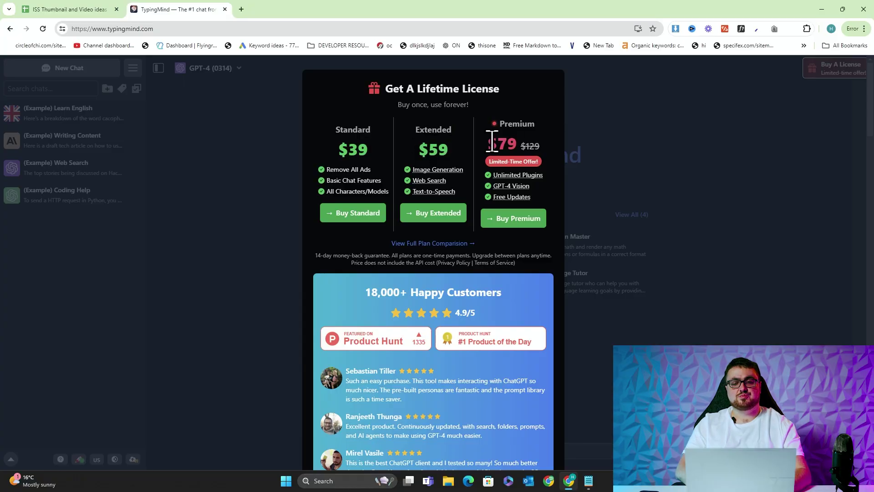
Compare the Extended $59 plan details with Standard, then close the pricing dialog.
mouse_move(436, 184)
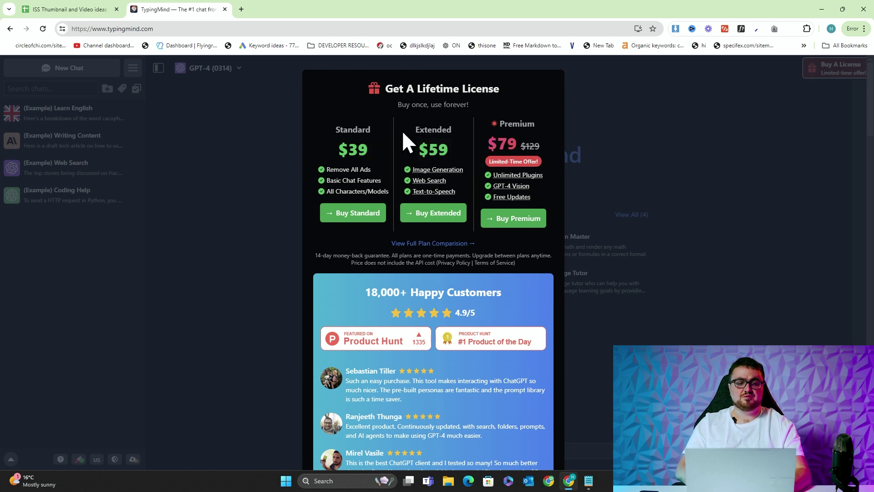
drag(403, 130, 442, 171)
click(429, 139)
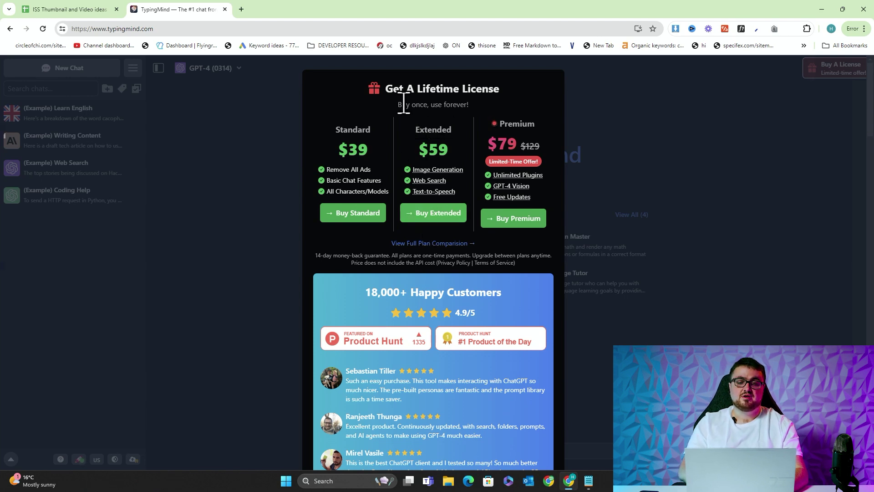
drag(404, 106, 433, 111)
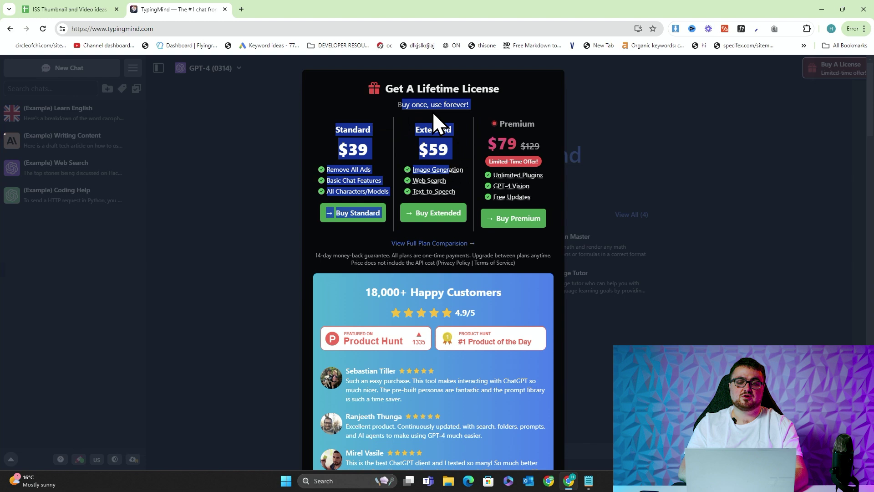
click(439, 112)
click(642, 155)
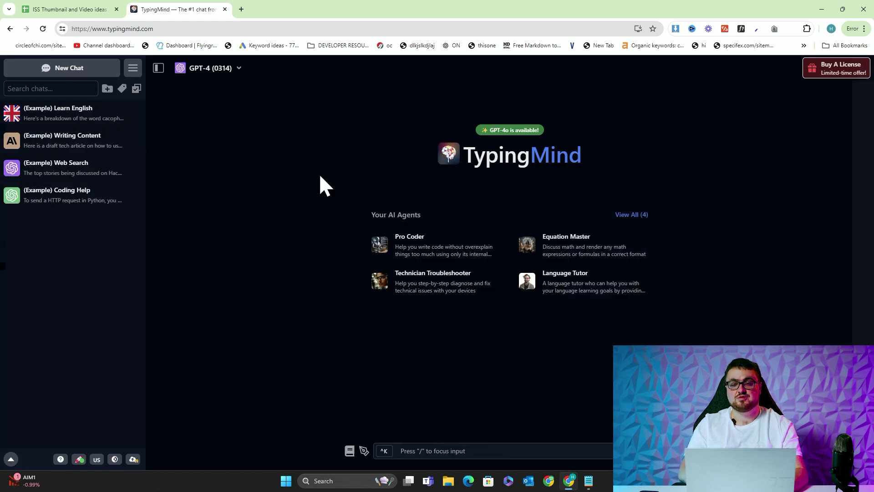
Open Anthropic Console in a new tab and sign in with a Google account.
click(244, 9)
text(console)
key(Return)
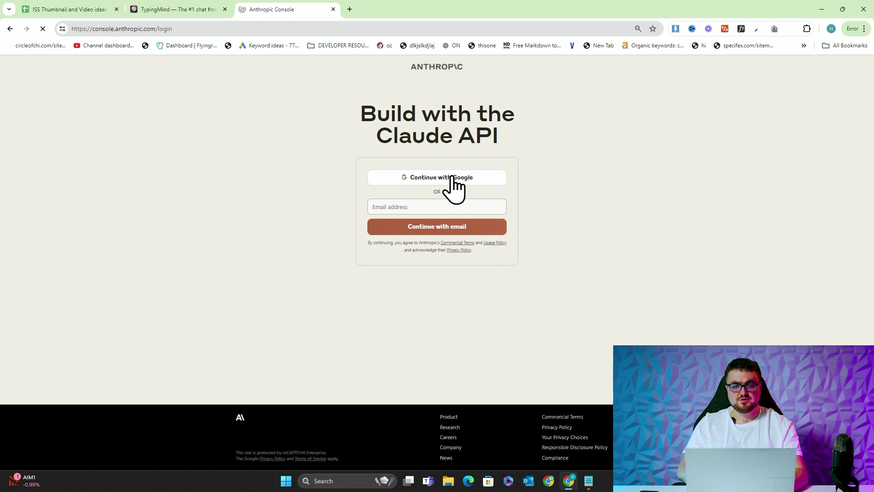
click(454, 179)
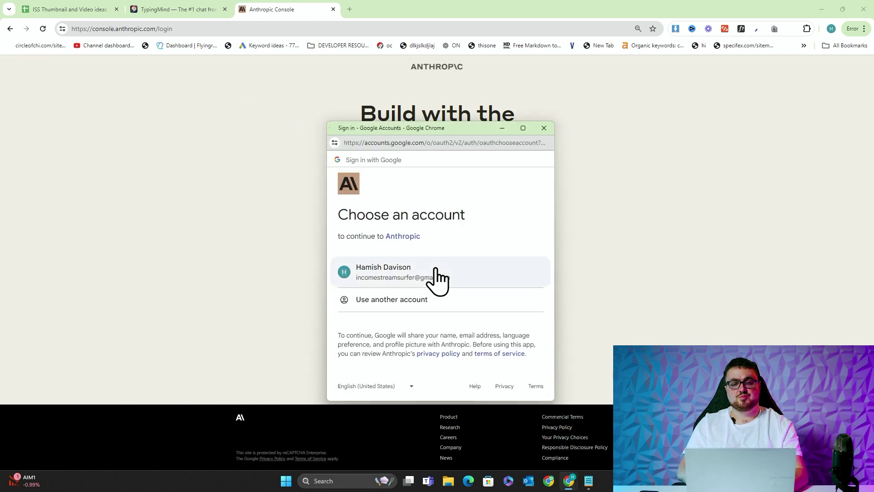
click(409, 280)
click(502, 334)
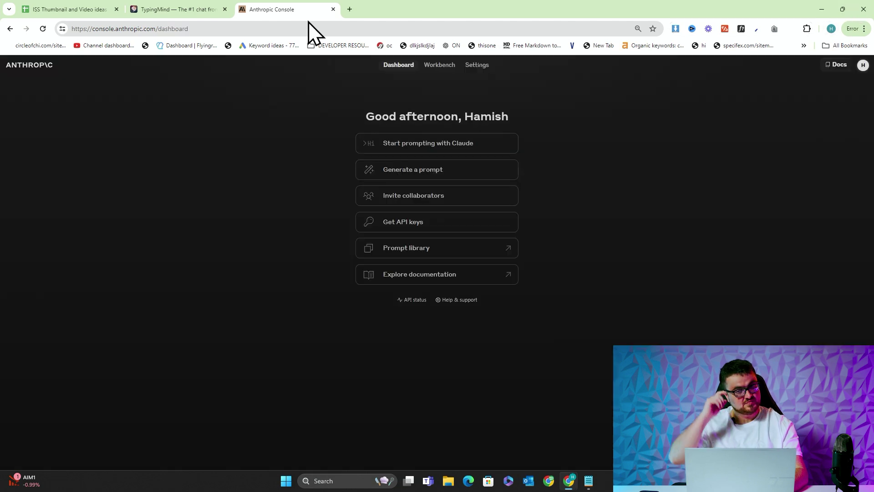
On the API keys page, start a new key named 'oiejwqoijaew'.
click(428, 227)
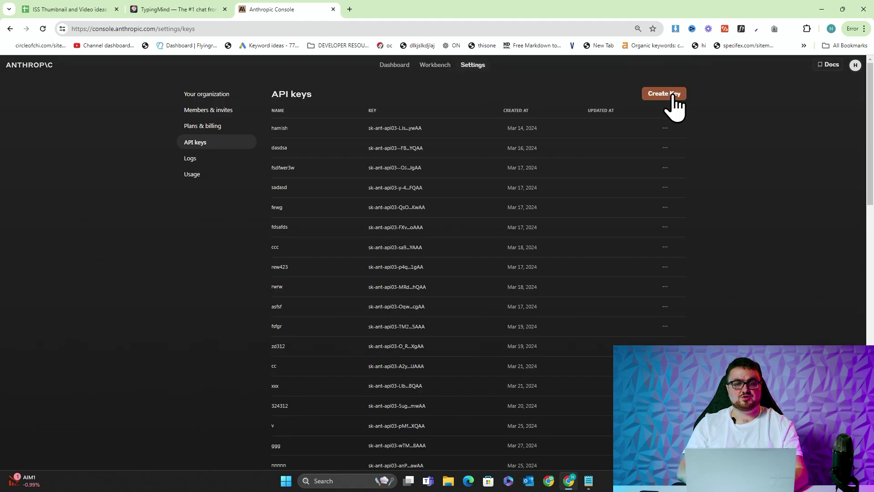
click(676, 104)
click(467, 263)
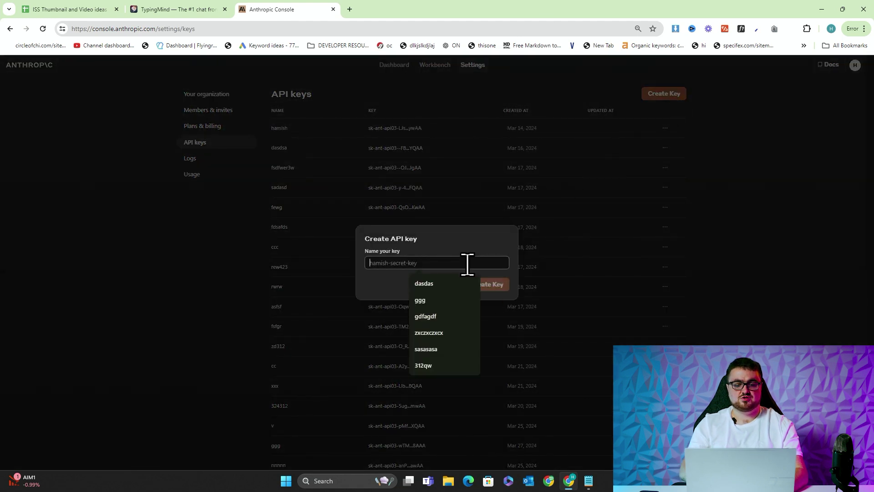
text(oiejwqoijaew)
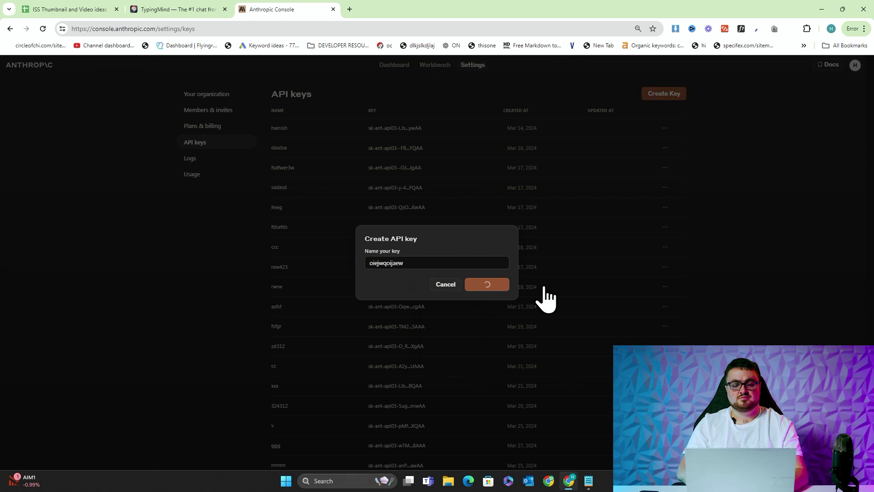
Back in TypingMind, switch the chat model to Claude 3 Opus.
click(189, 6)
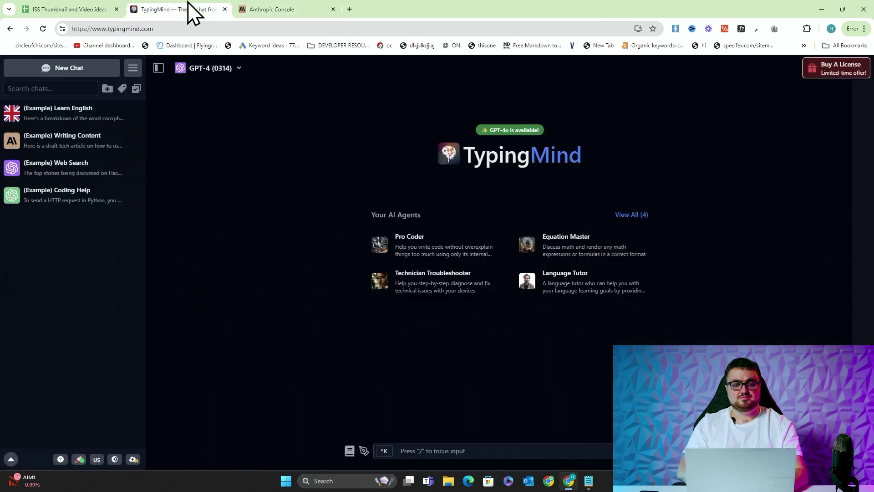
click(227, 69)
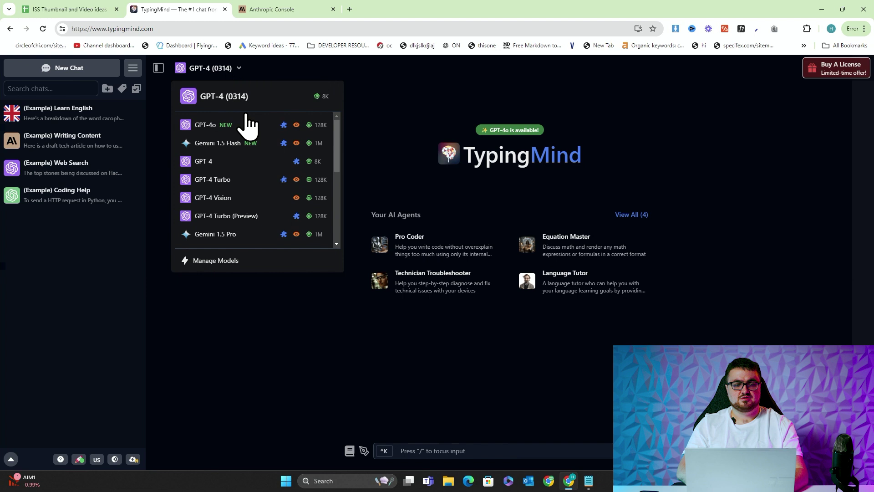
scroll(252, 144, down, 2)
scroll(252, 151, down, 3)
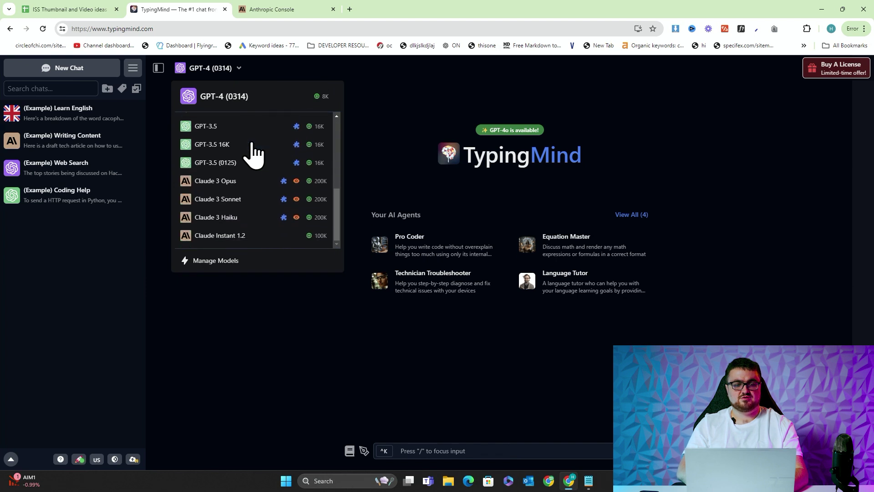
click(232, 181)
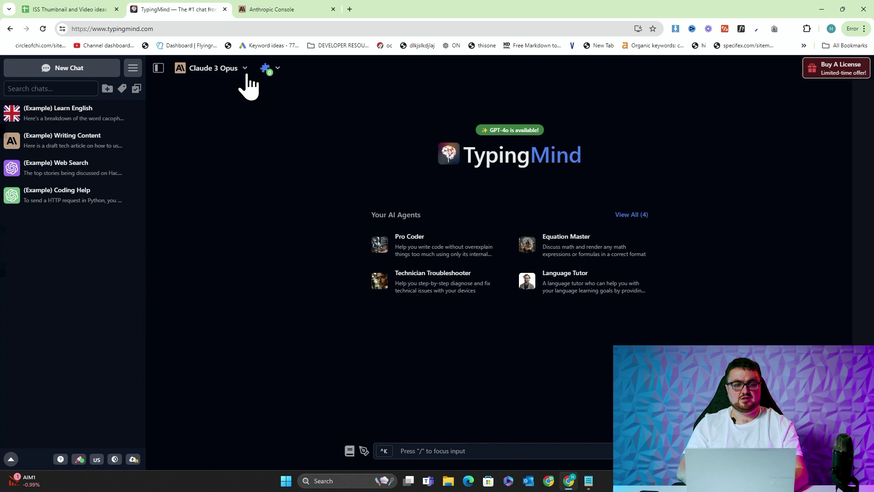
Send 'hi', then paste the Anthropic API key into the prompt and save it.
click(444, 451)
text(hi)
key(Return)
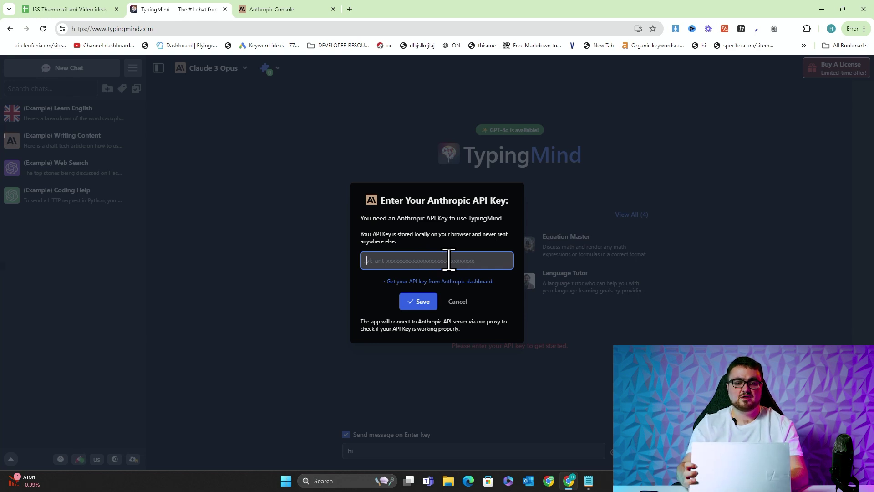
key(ctrl+v)
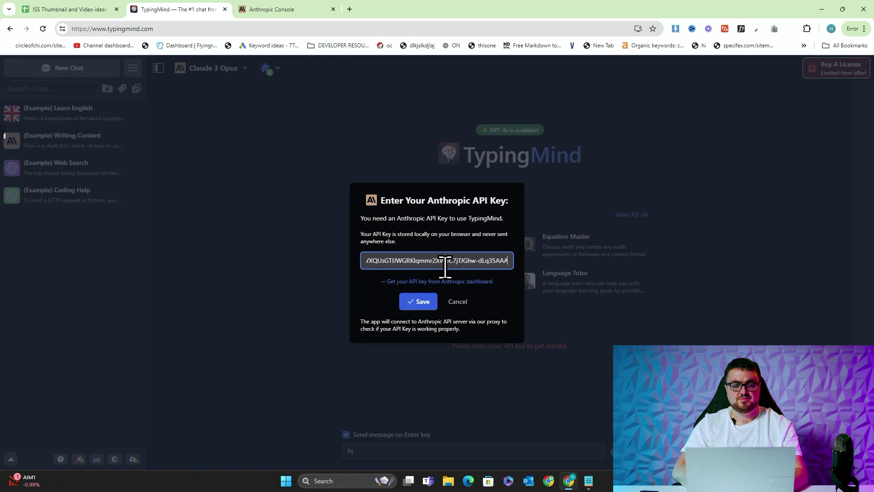
click(424, 303)
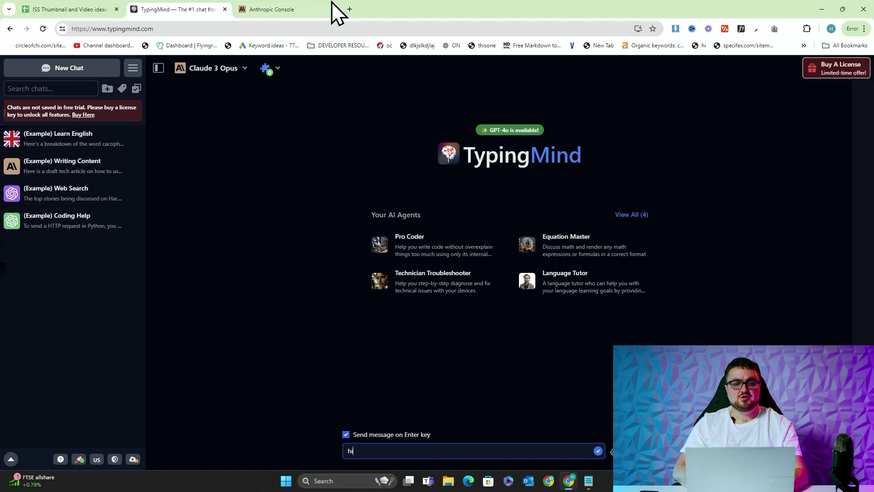
Open a Google tab, then in TypingMind's Manage Plugins view the Web Search plugin's Settings.
click(350, 9)
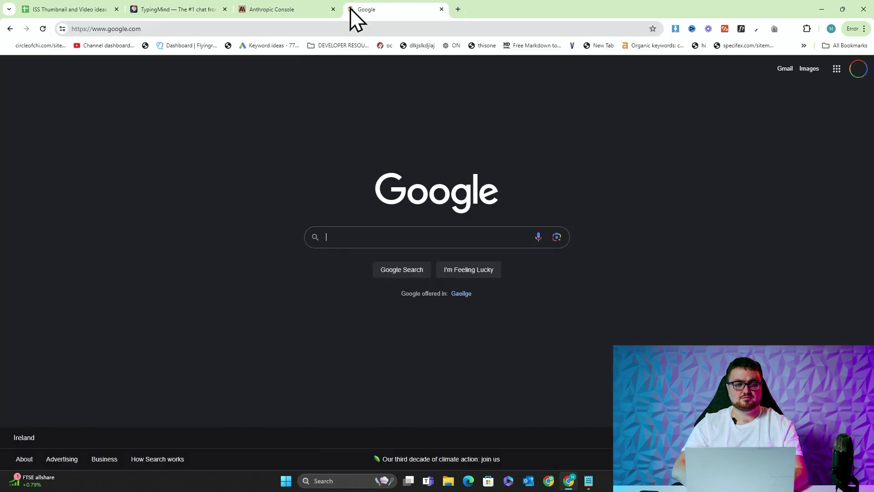
click(220, 8)
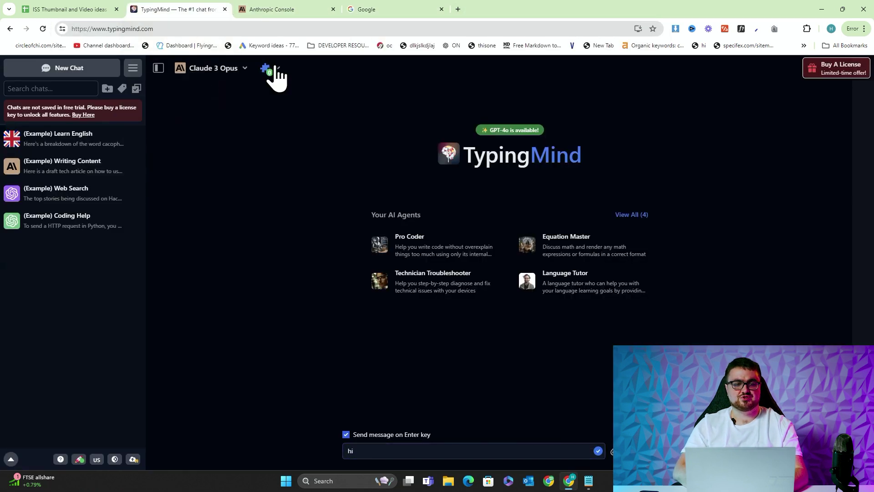
click(273, 69)
scroll(324, 156, down, 1)
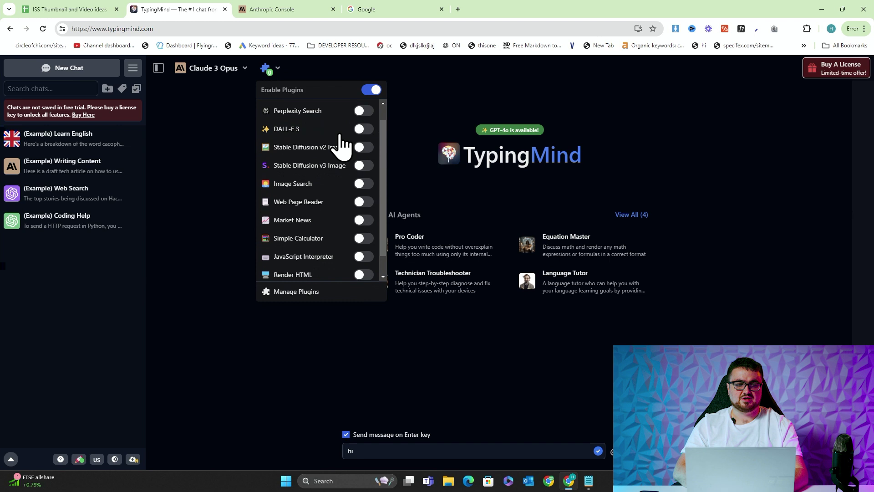
scroll(341, 143, up, 1)
click(332, 293)
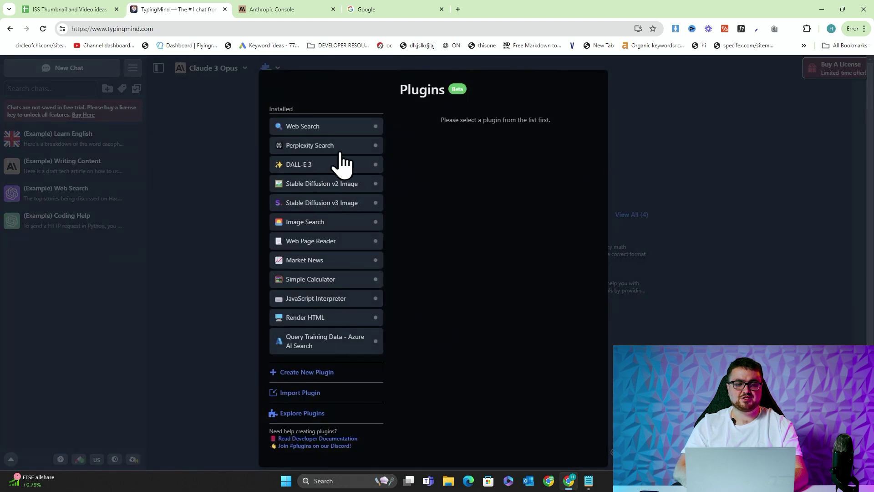
click(346, 127)
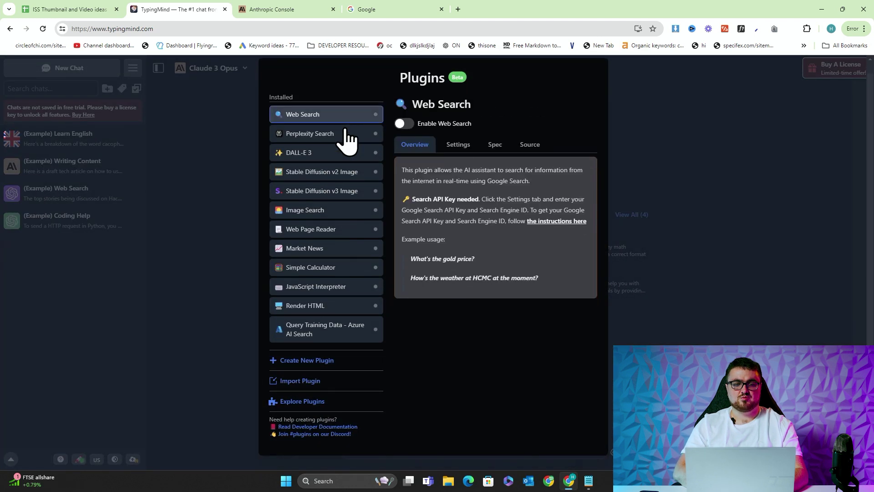
click(458, 146)
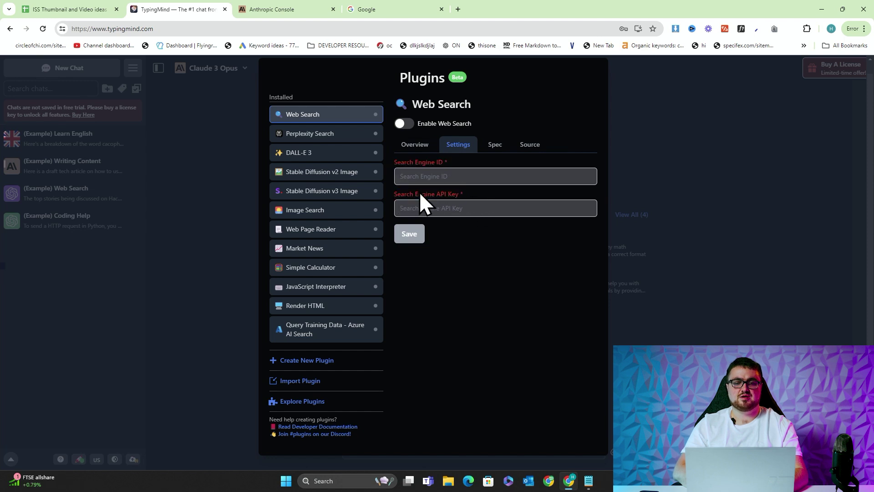
Search Google for 'google custom search engine'.
click(384, 9)
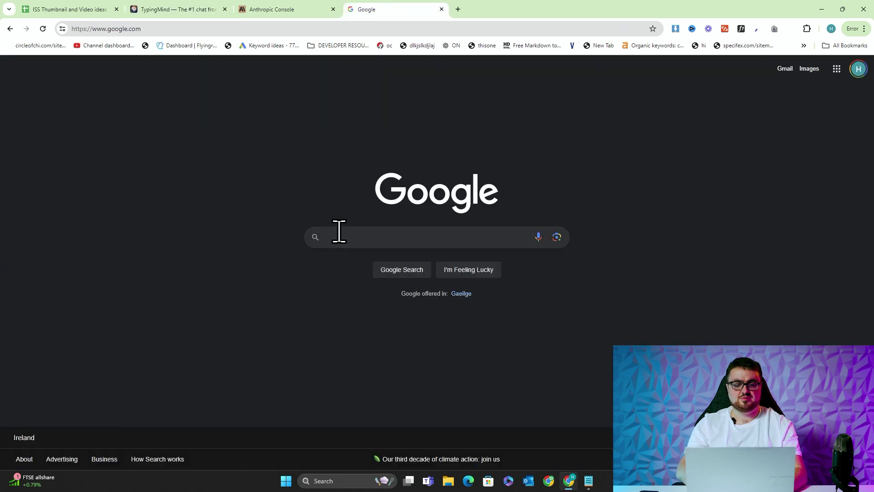
text(google custom search engine)
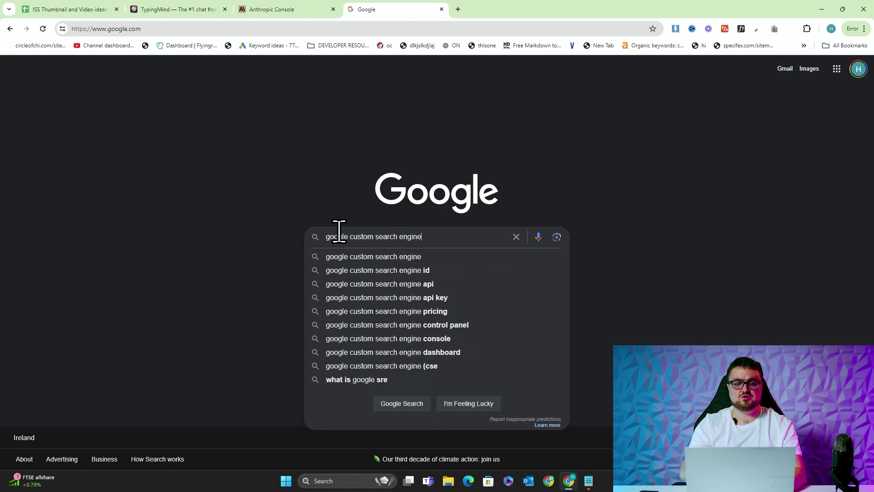
key(Return)
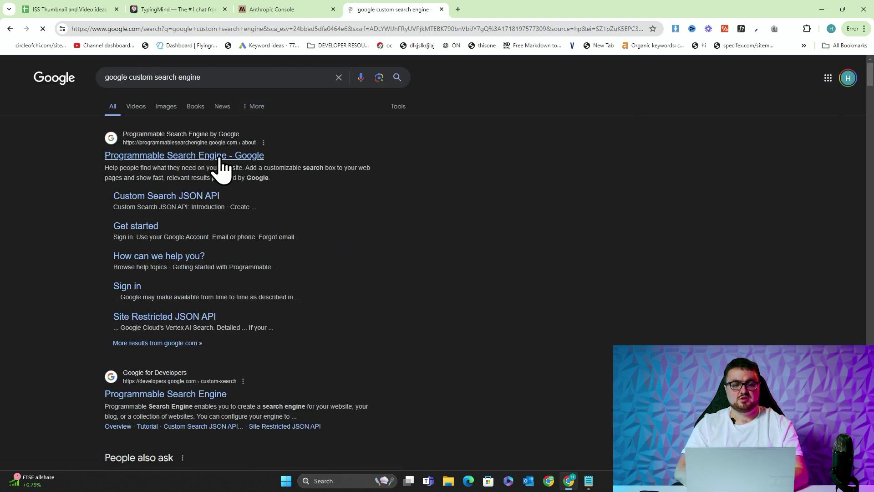
Open the Programmable Search Engine result in a new tab and reach its control panel via Get started.
middle_click(220, 159)
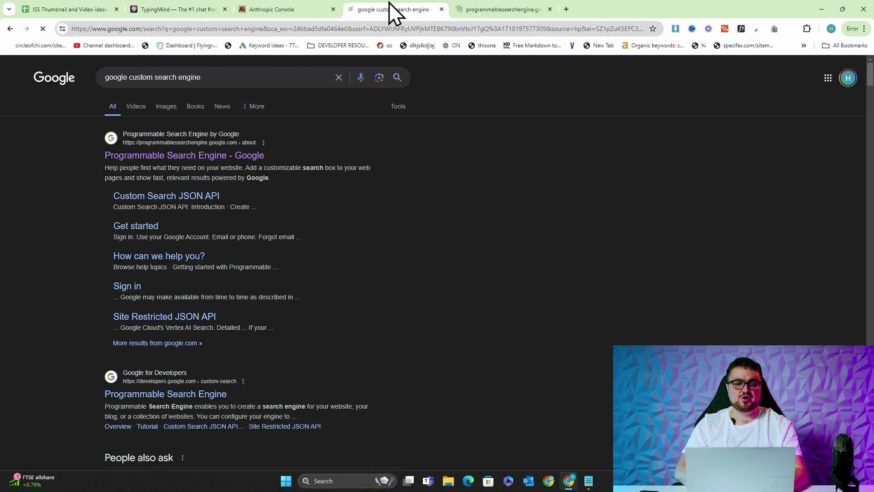
key(ctrl+Tab)
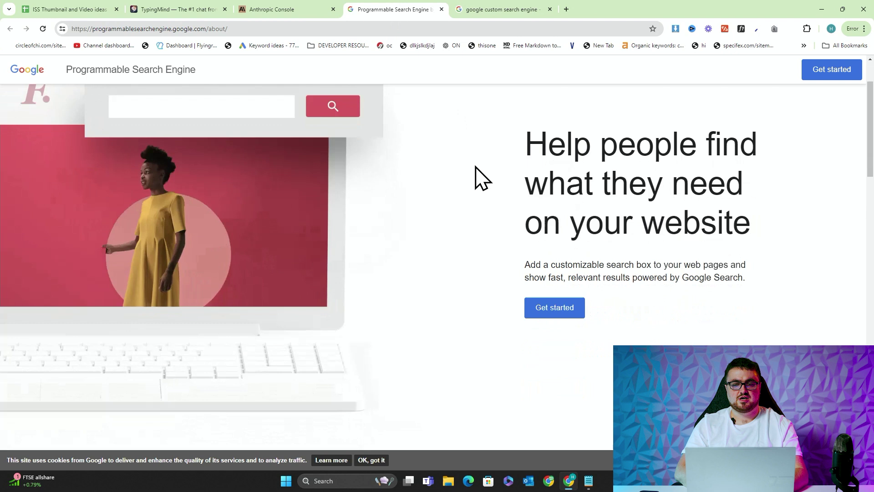
scroll(475, 173, up, 2)
click(569, 395)
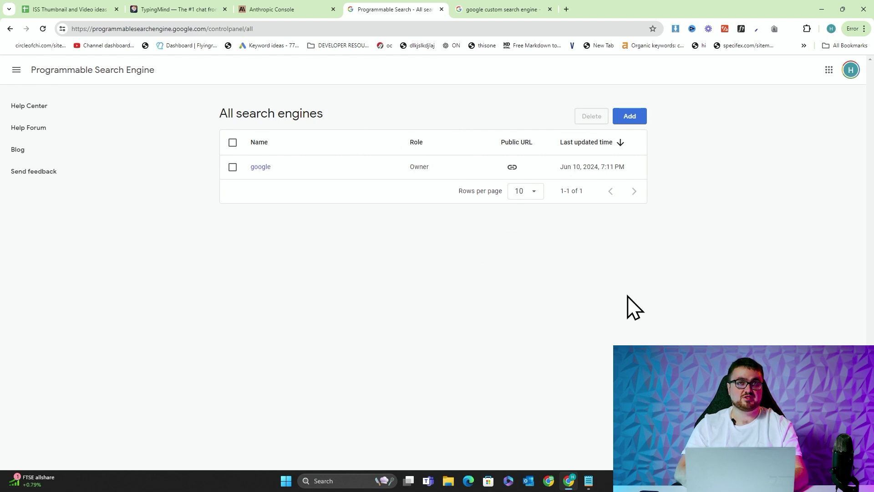
Create a search engine 'videotest' searching the entire web, image search off, and open its overview.
click(630, 118)
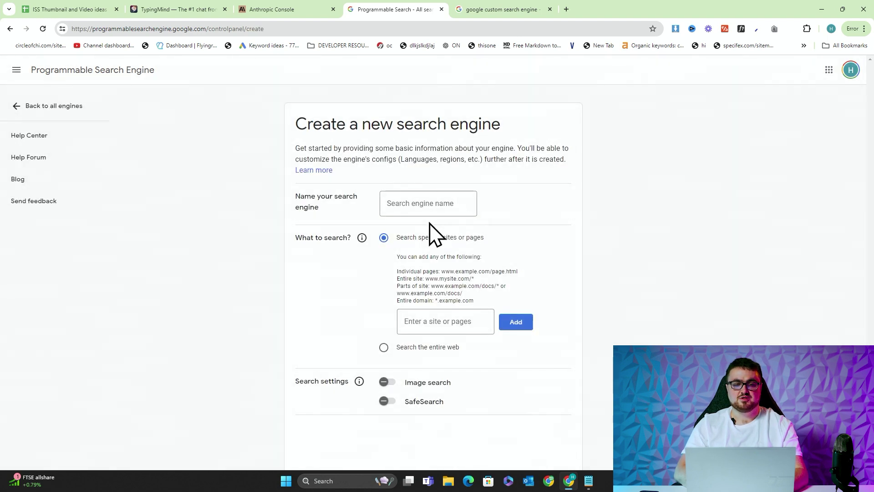
click(419, 204)
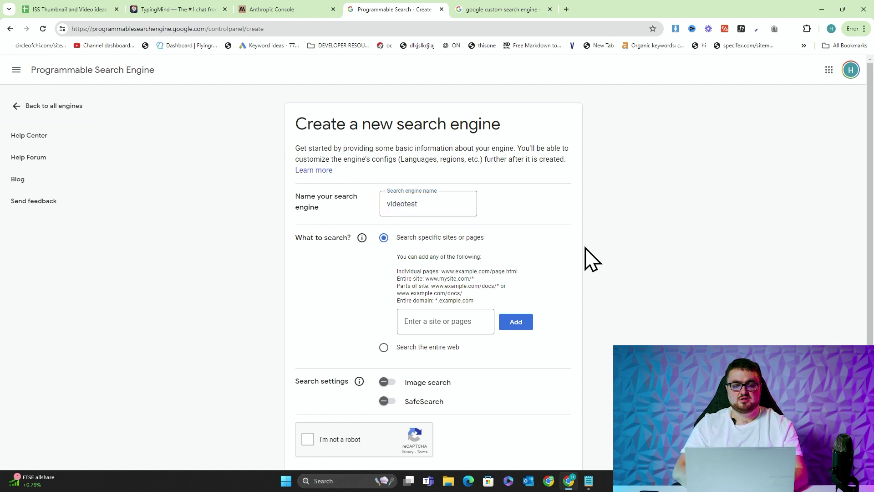
click(385, 350)
scroll(526, 401, down, 1)
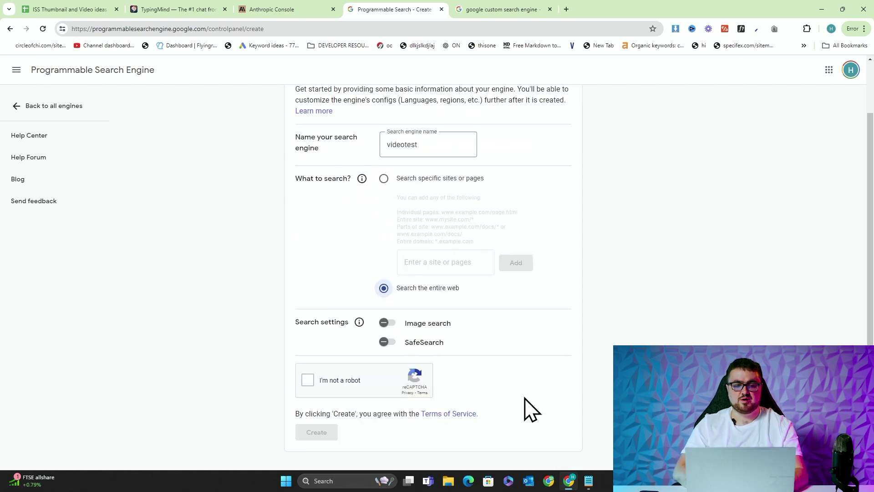
click(385, 324)
click(384, 323)
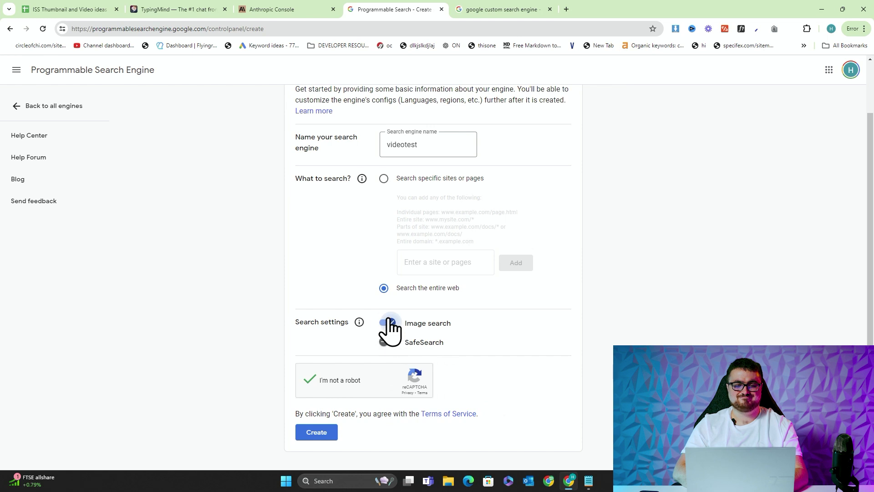
click(324, 432)
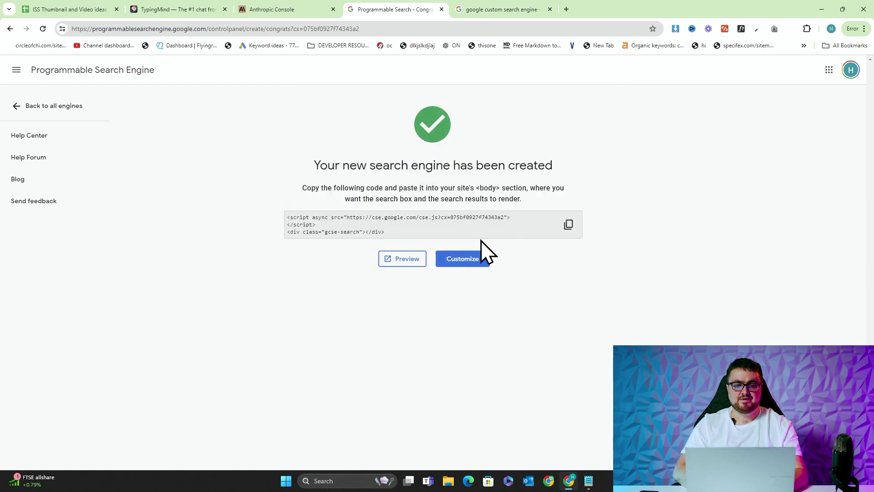
click(469, 268)
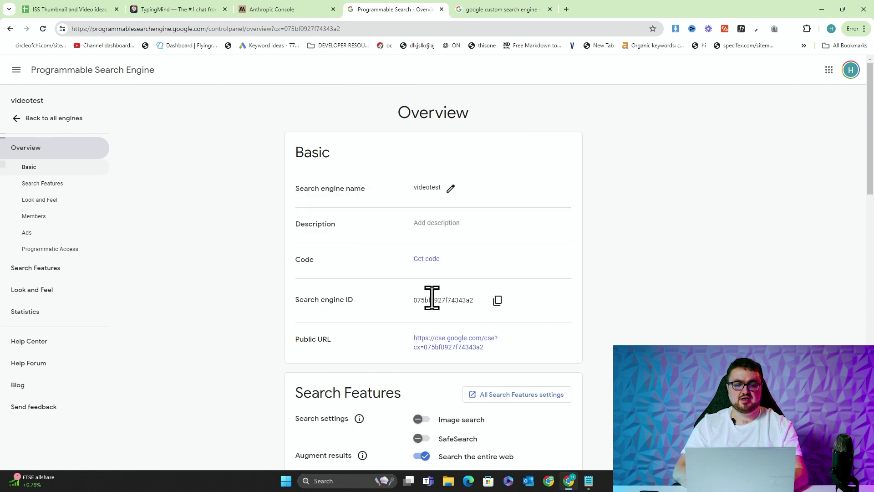
Copy the videotest engine ID and paste it into TypingMind's Search Engine ID field.
double_click(432, 300)
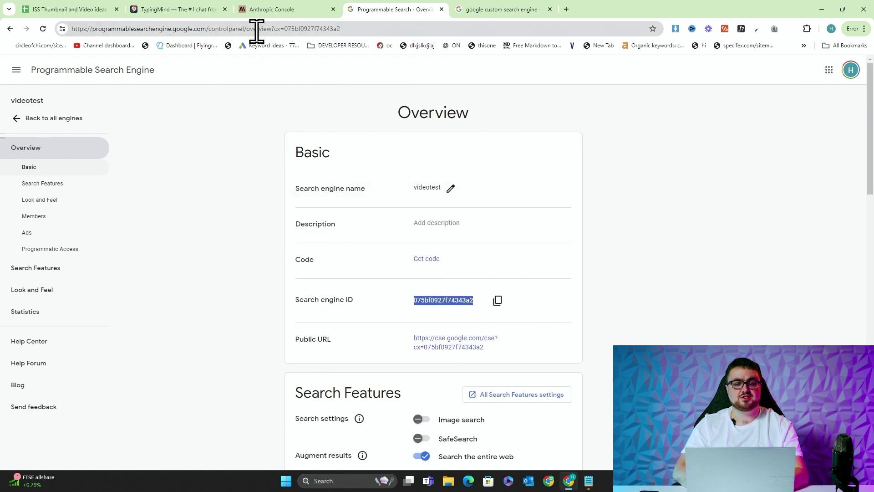
click(273, 9)
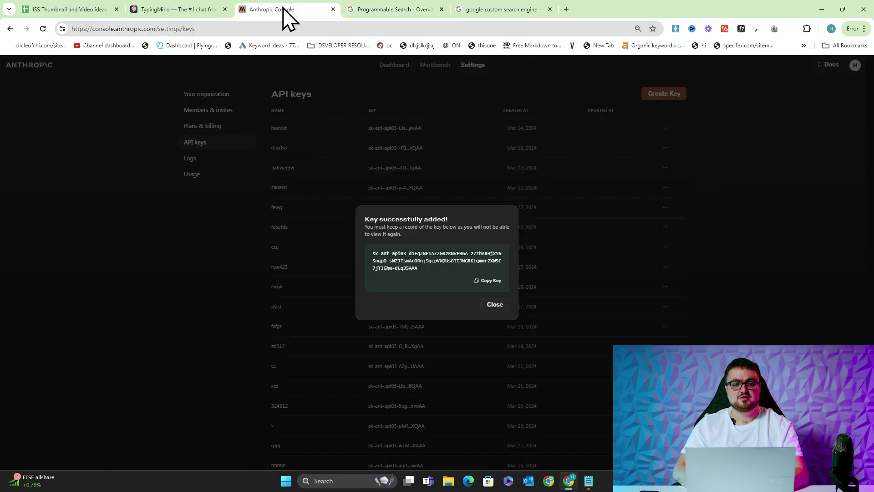
click(194, 3)
click(451, 176)
key(ctrl+v)
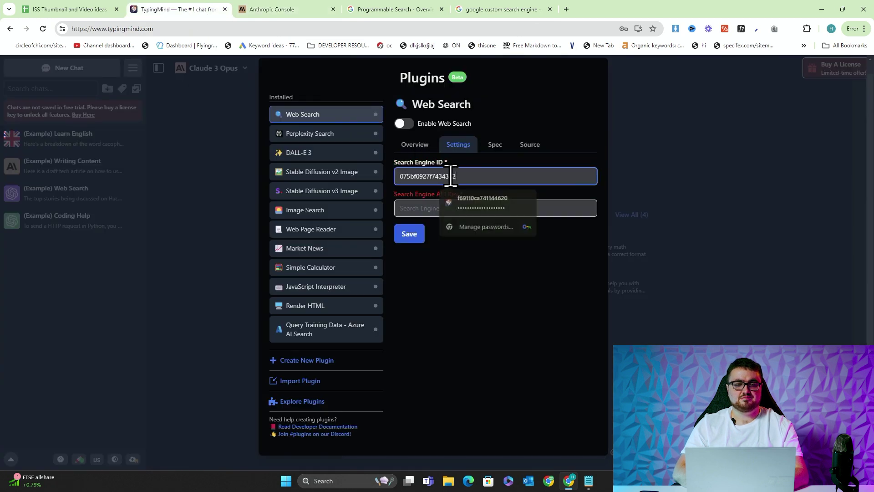
Return to the engine overview and open the Custom Search JSON API Get started page from Programmatic Access.
click(361, 5)
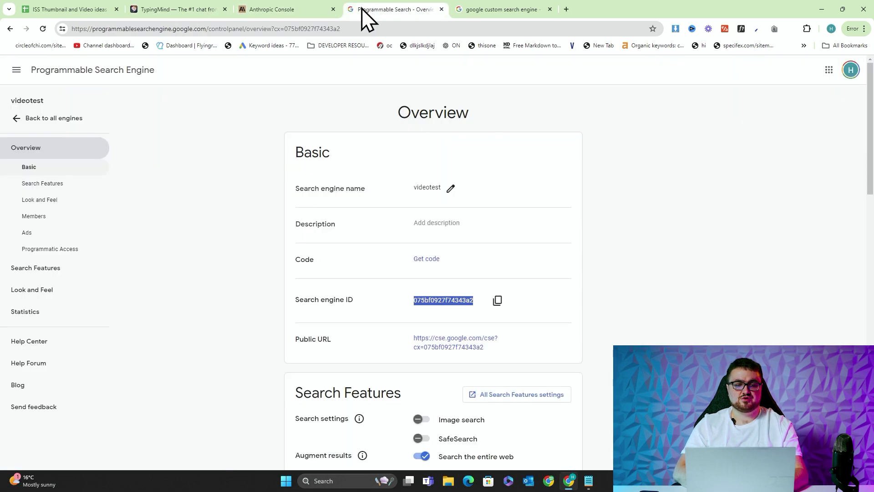
scroll(437, 293, down, 3)
scroll(592, 293, down, 4)
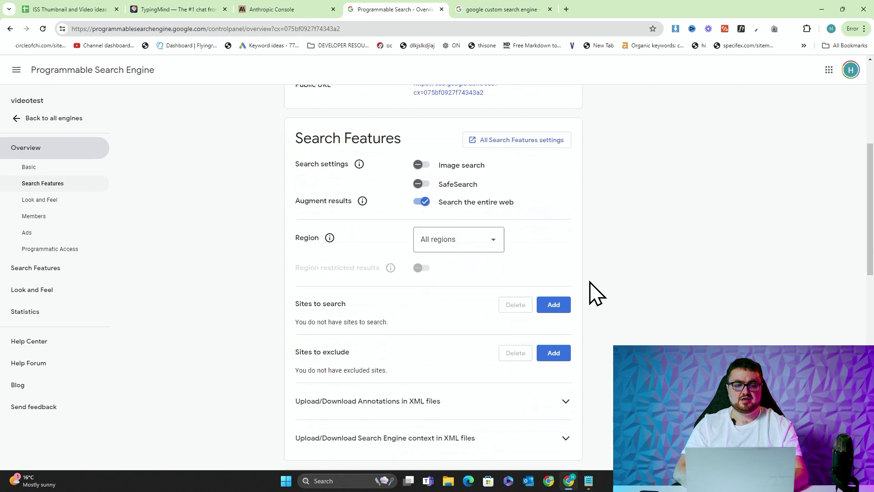
scroll(596, 293, down, 10)
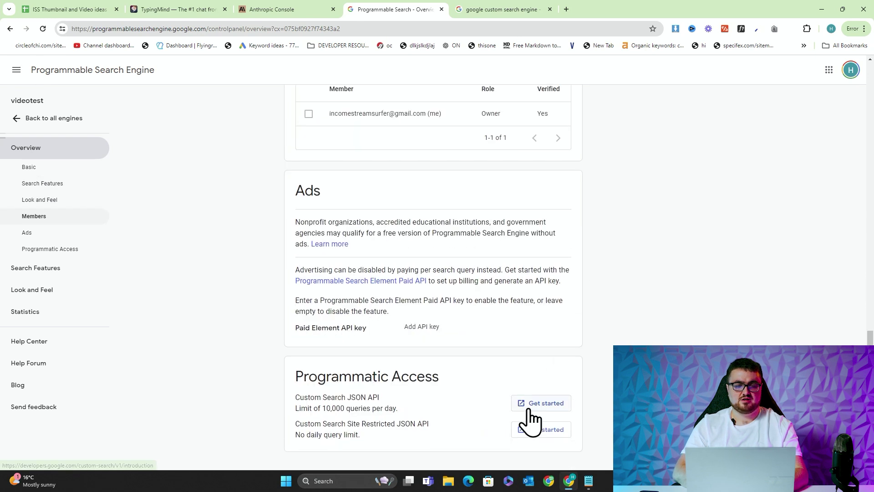
click(529, 407)
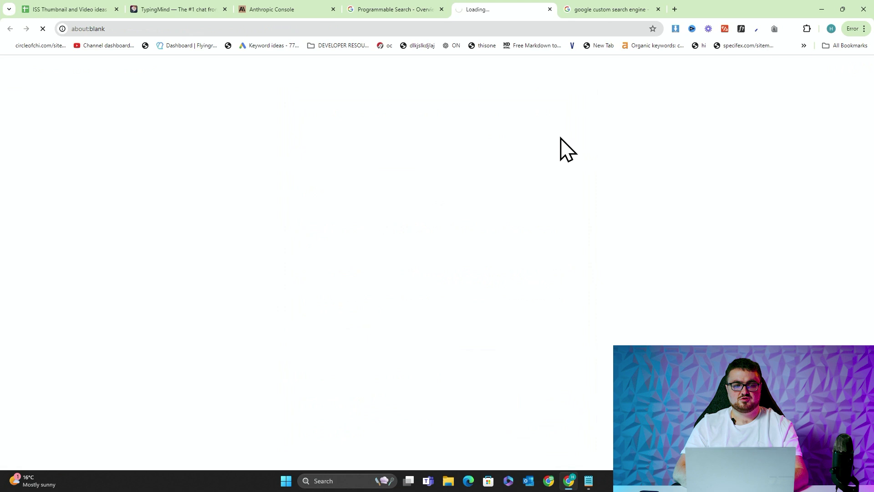
Generate a Custom Search API key under My Project, reveal it, and return to TypingMind.
scroll(450, 223, down, 1)
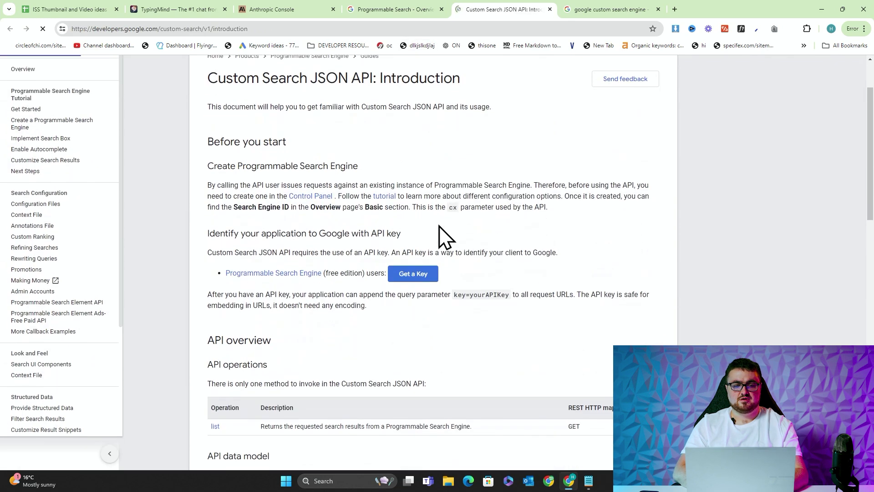
click(381, 275)
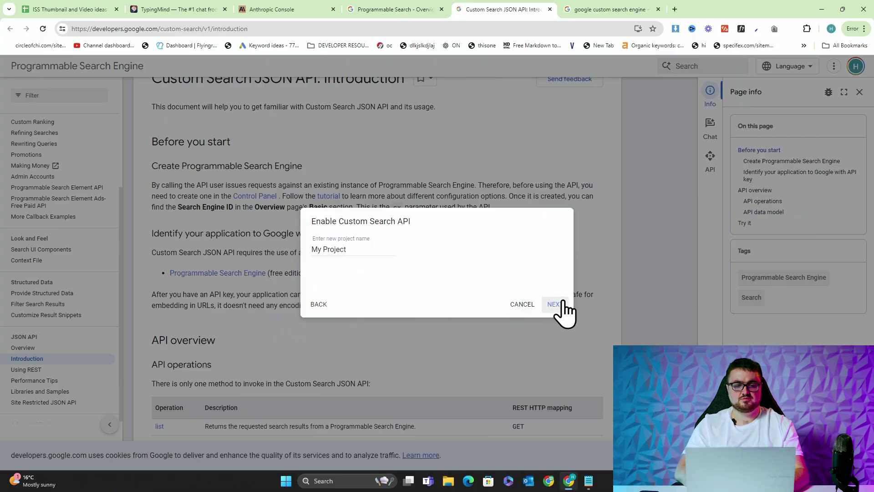
right_click(564, 302)
click(548, 294)
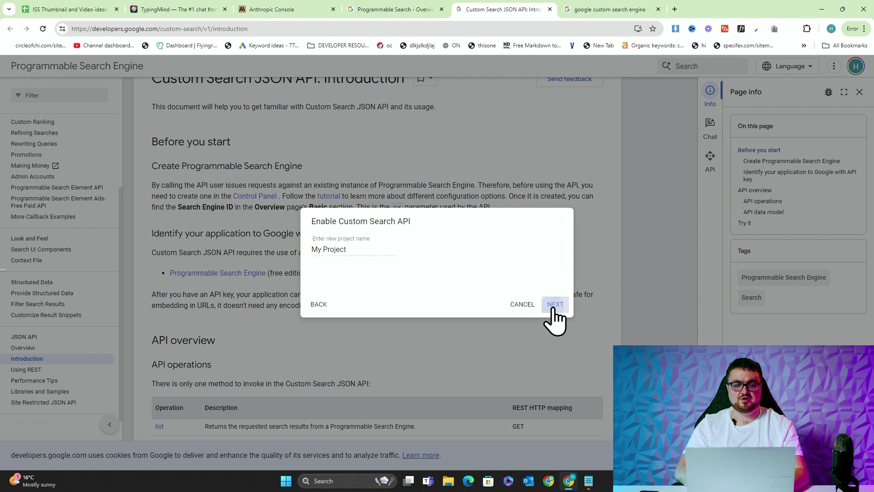
click(554, 306)
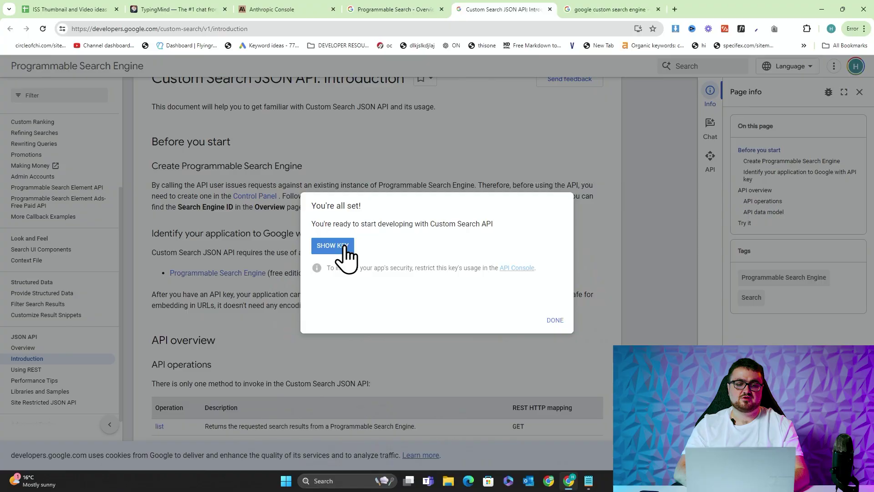
click(352, 247)
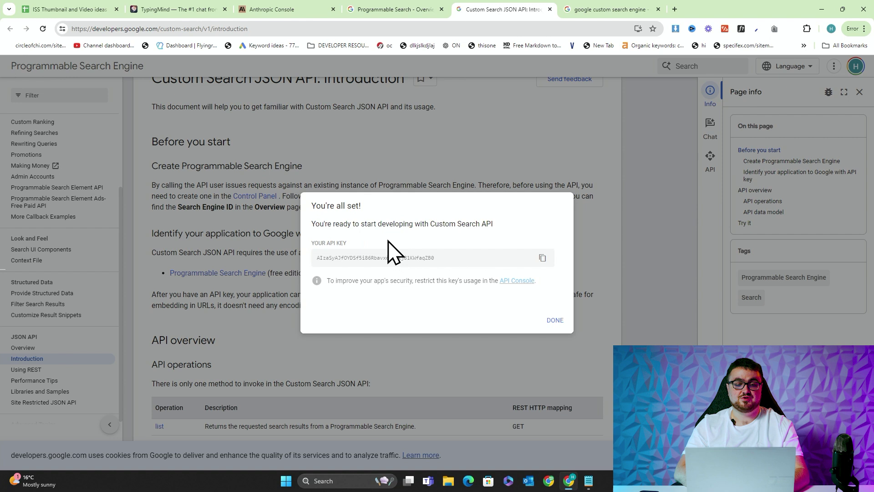
click(264, 7)
Paste the generated key into the Search Engine API Key field and save the plugin settings.
click(179, 5)
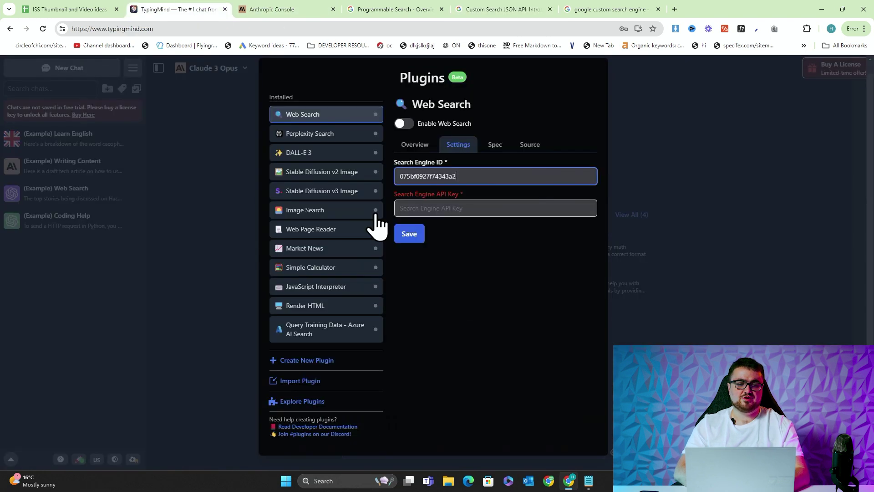
click(425, 207)
key(ctrl+v)
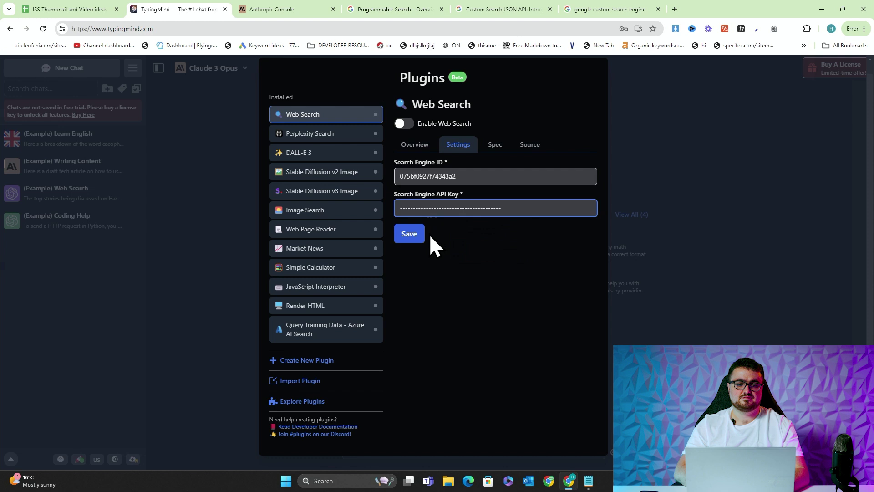
click(416, 236)
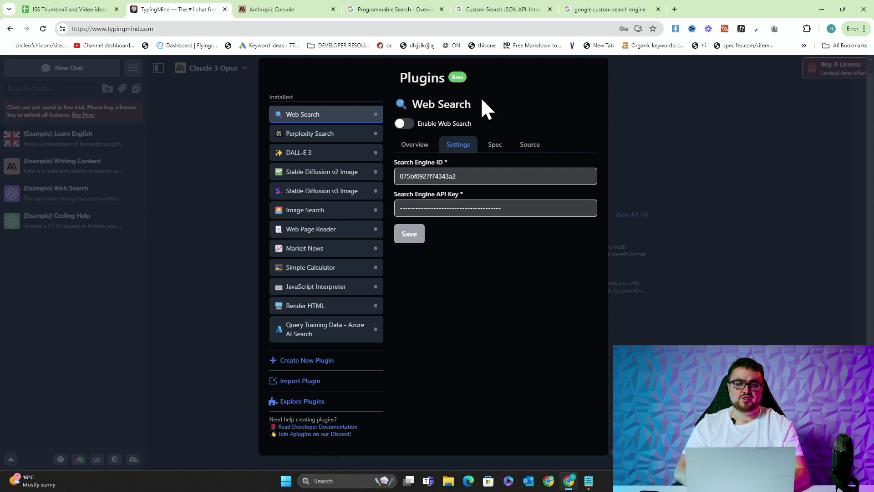
Turn the Web Search plugin on and close the Plugins window.
click(492, 147)
click(458, 147)
click(405, 124)
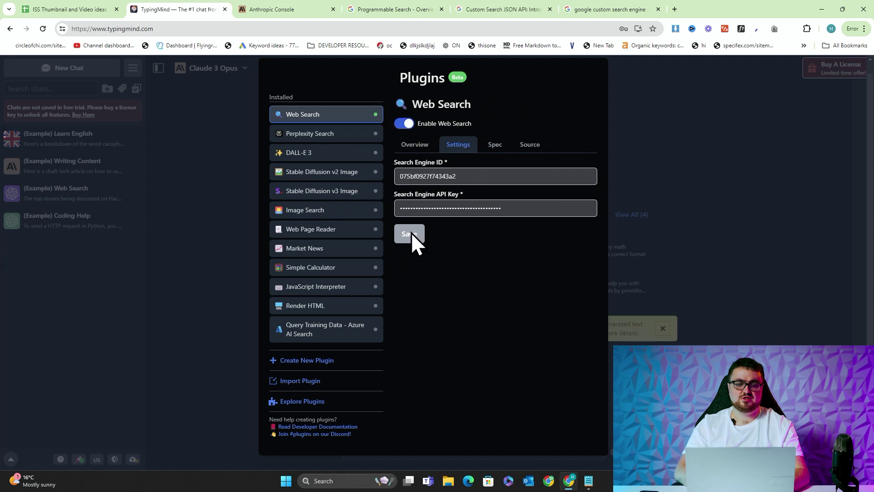
click(725, 217)
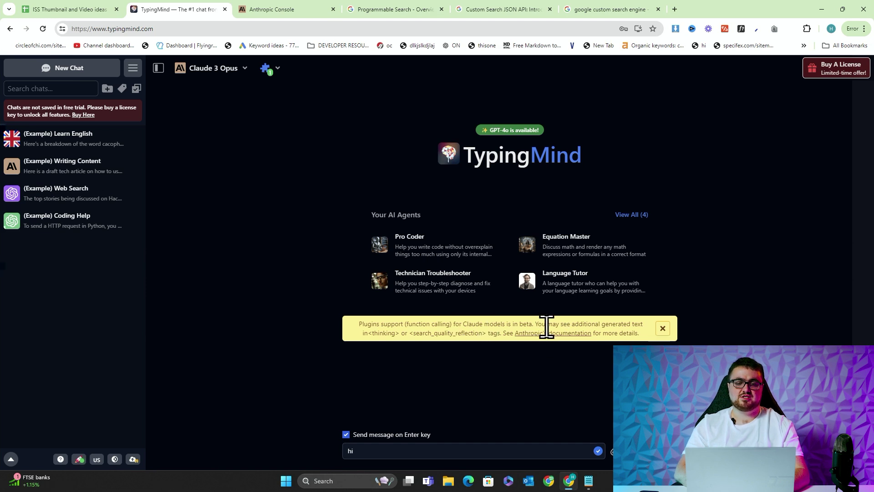
Send Claude 3 Opus the question about American news on June 11, 2024.
double_click(383, 333)
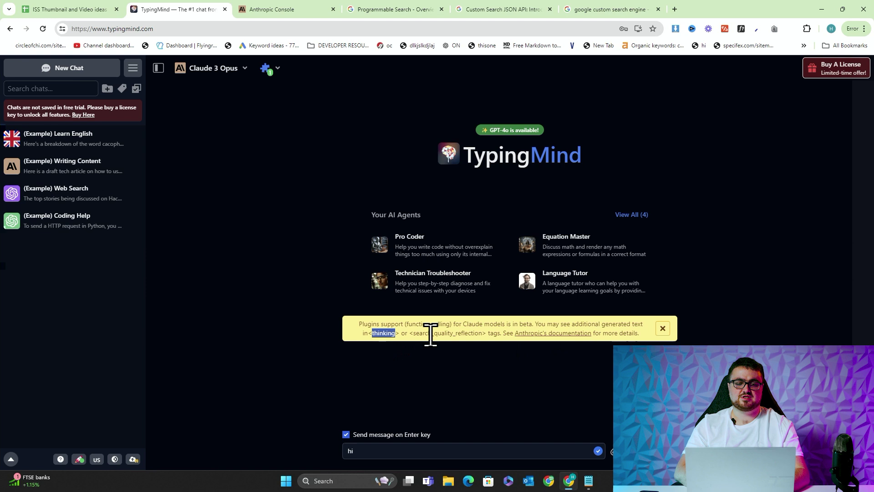
triple_click(434, 332)
click(482, 334)
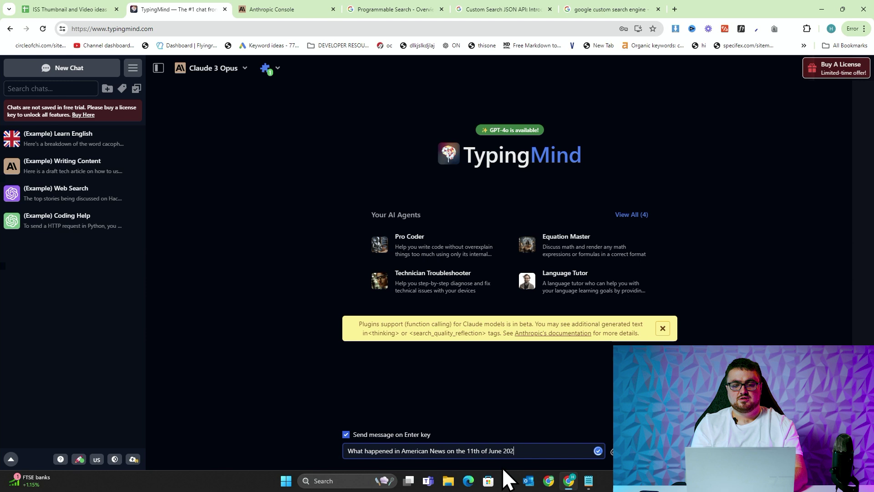
key(Return)
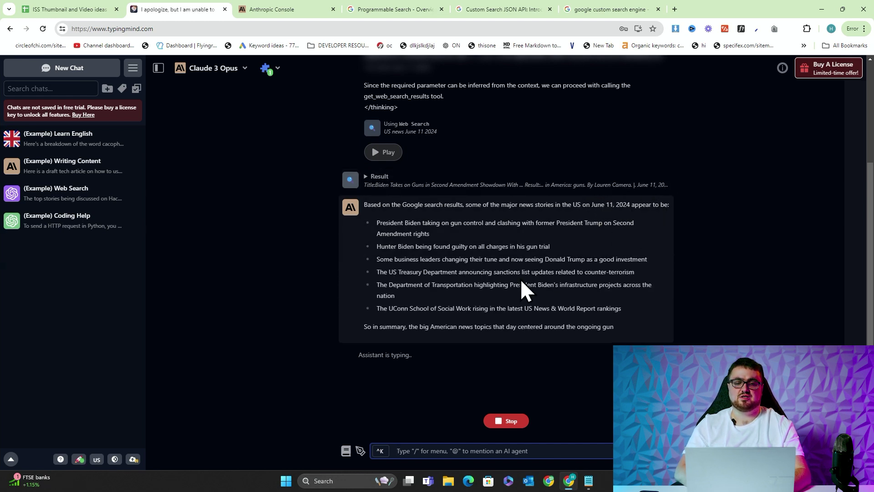
Scroll down and highlight the Hunter Biden gun trial verdict bullet in the answer.
scroll(501, 264, down, 1)
click(432, 178)
triple_click(432, 179)
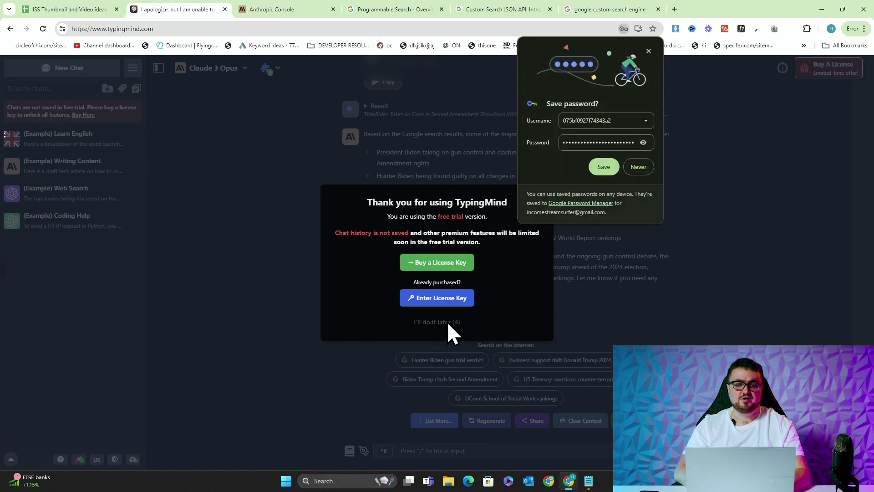
Save the plugin credentials in Chrome, dismiss the free-trial reminder and lifetime license offer.
click(601, 168)
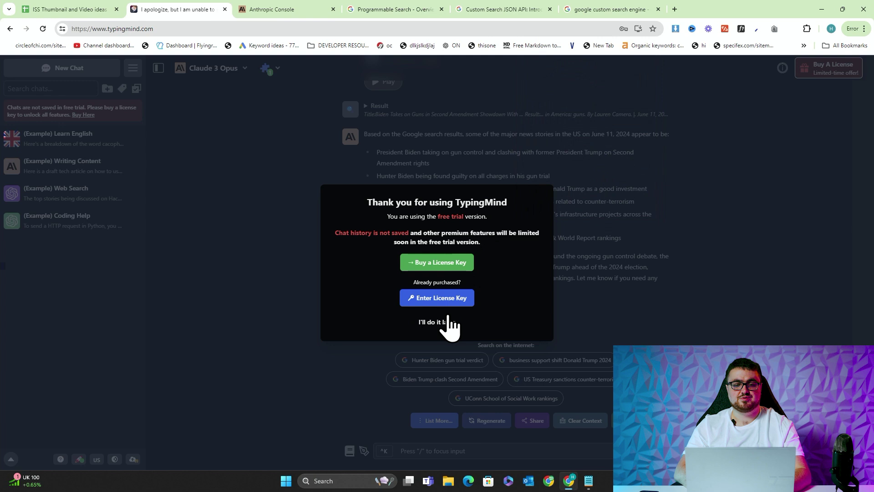
click(439, 321)
click(642, 154)
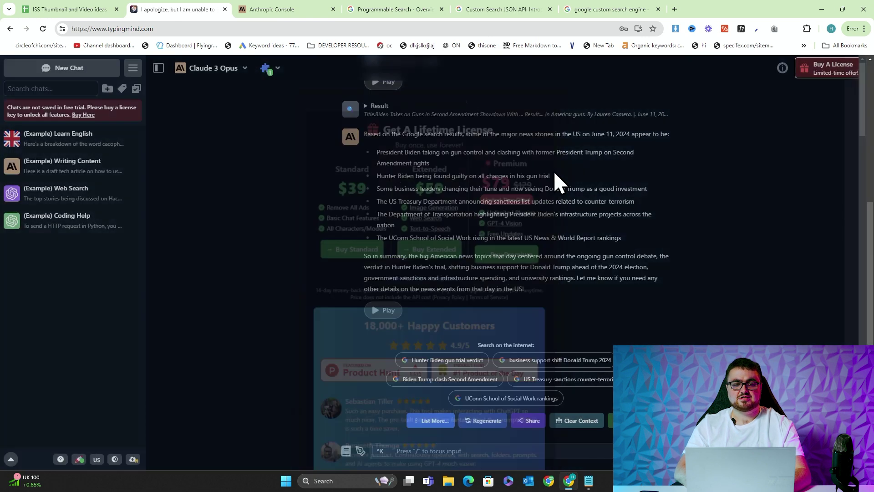
scroll(545, 169, up, 1)
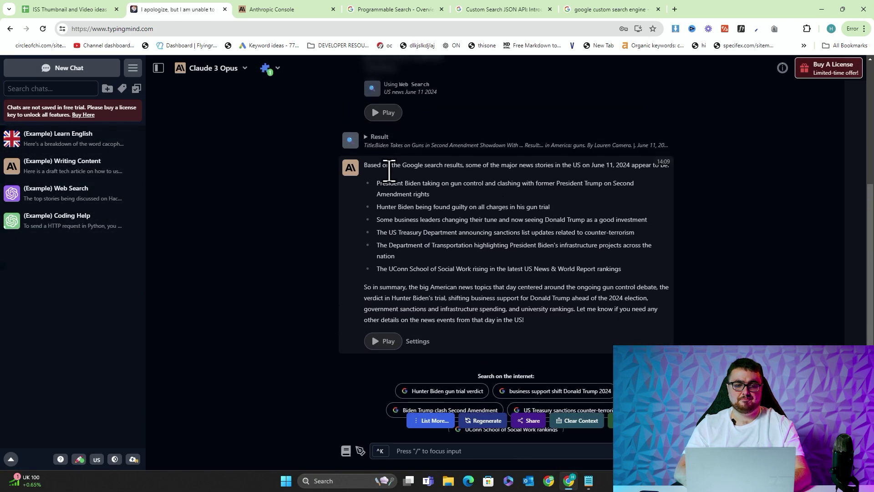
drag(378, 180, 628, 268)
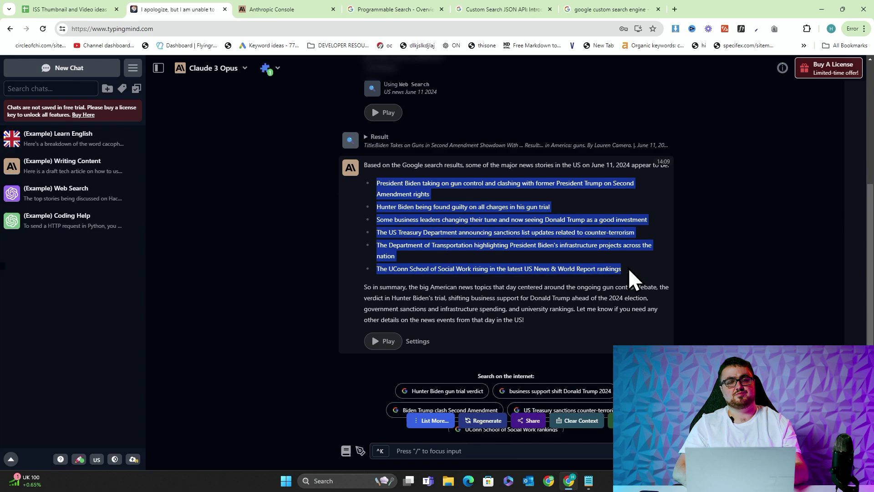